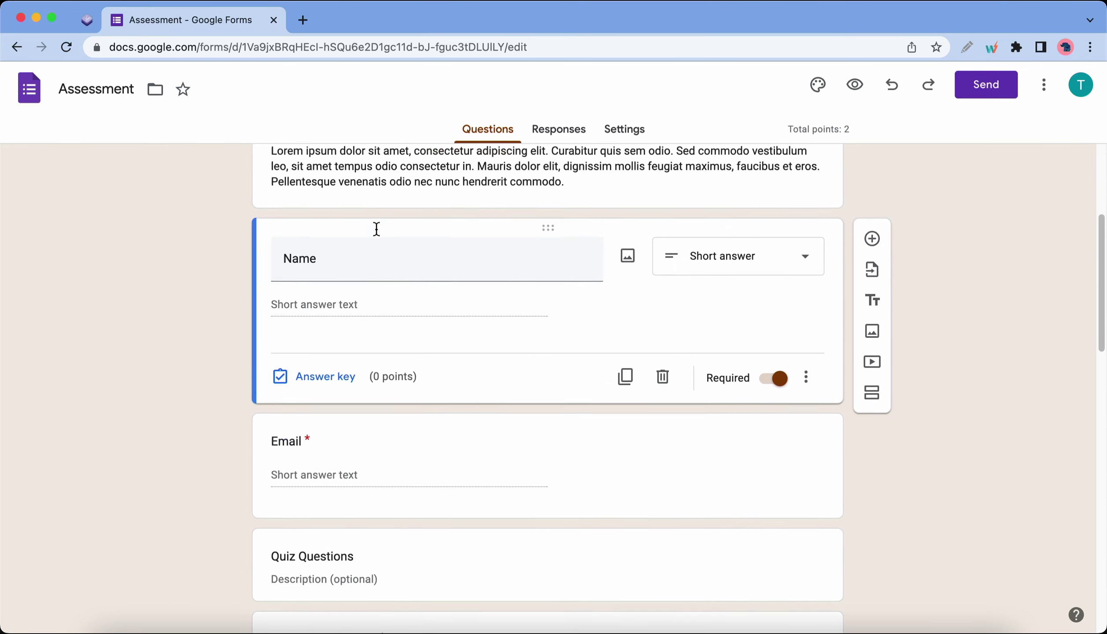
# - Search the Google Workspace Marketplace for "Timer for Google Forms - Extended Forms" and open the ExpressTech add-on's listing
pyautogui.scroll(-4, 387, 245)
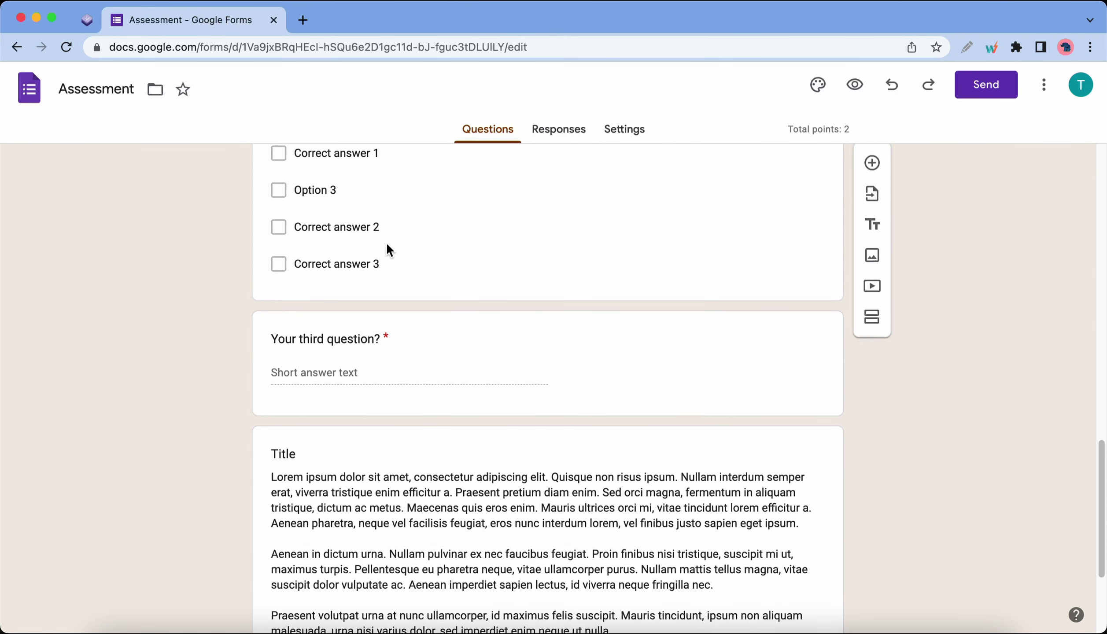
pyautogui.scroll(20, 388, 245)
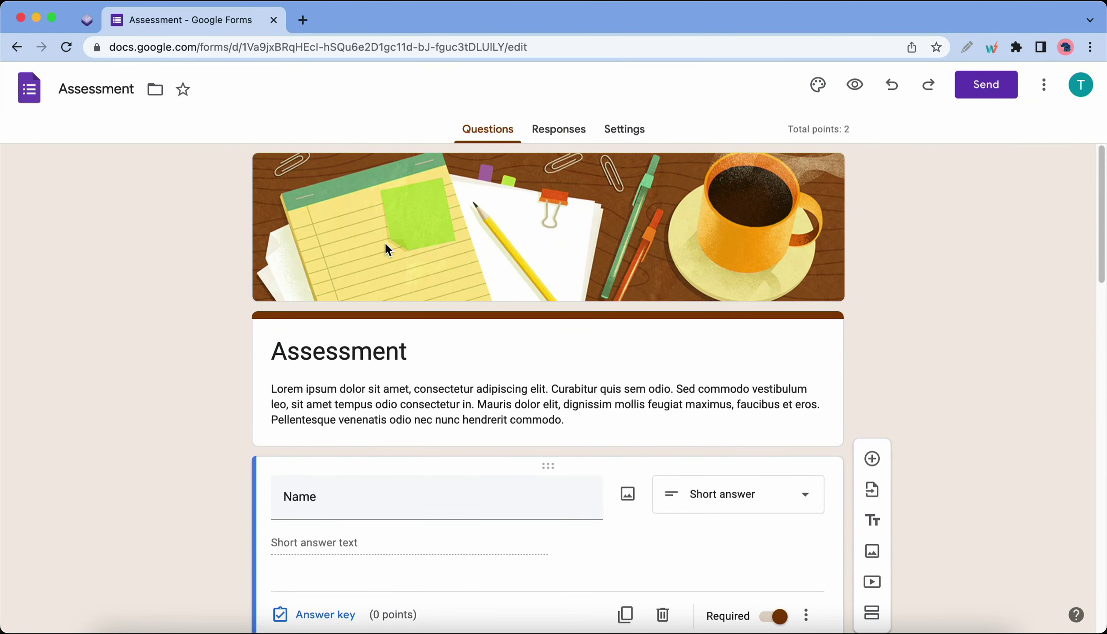
pyautogui.click(1041, 93)
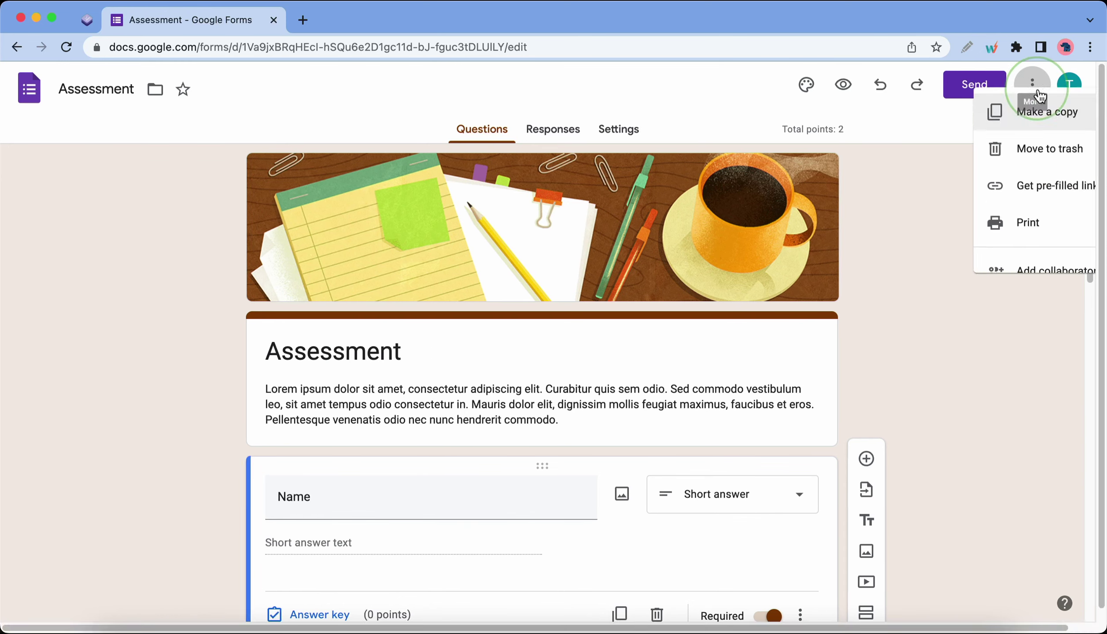
pyautogui.click(998, 385)
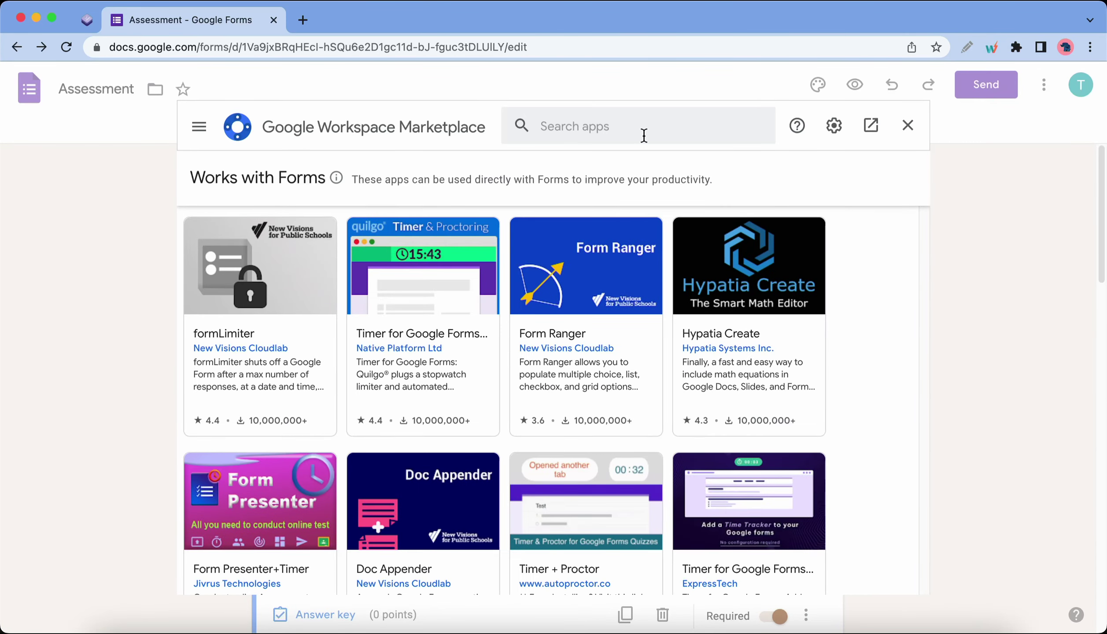
pyautogui.click(644, 132)
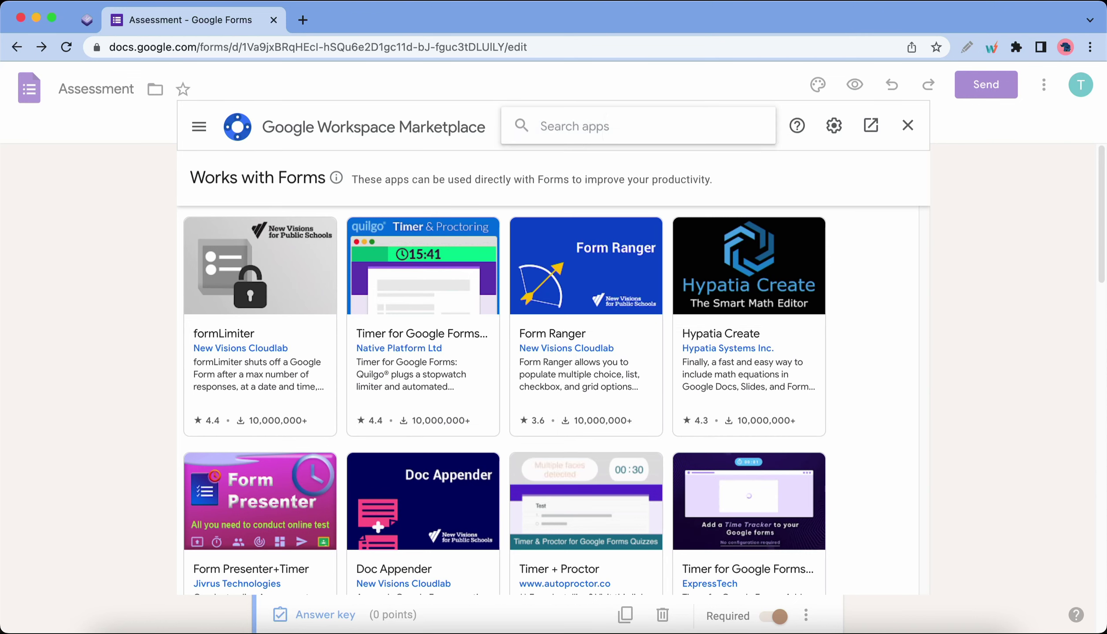
pyautogui.write('extended')
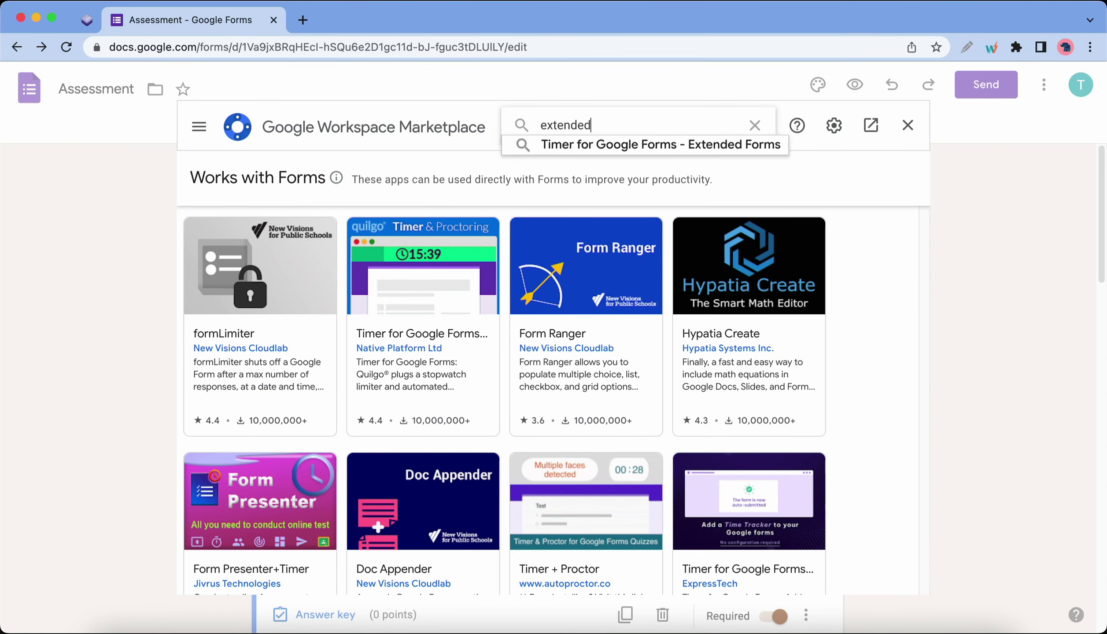
pyautogui.click(637, 144)
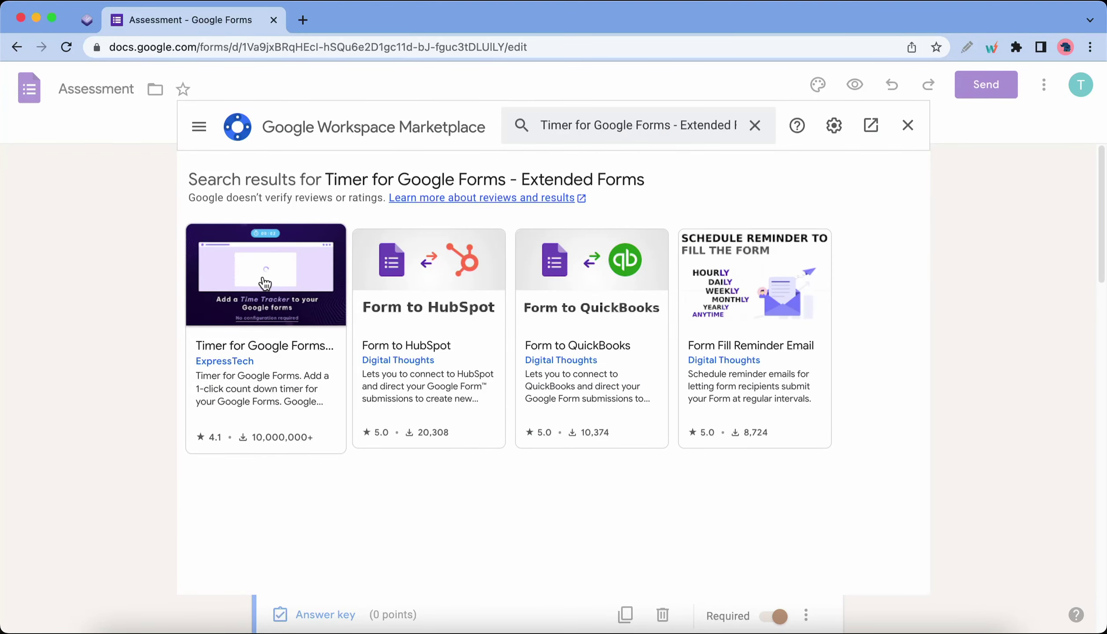
pyautogui.click(263, 278)
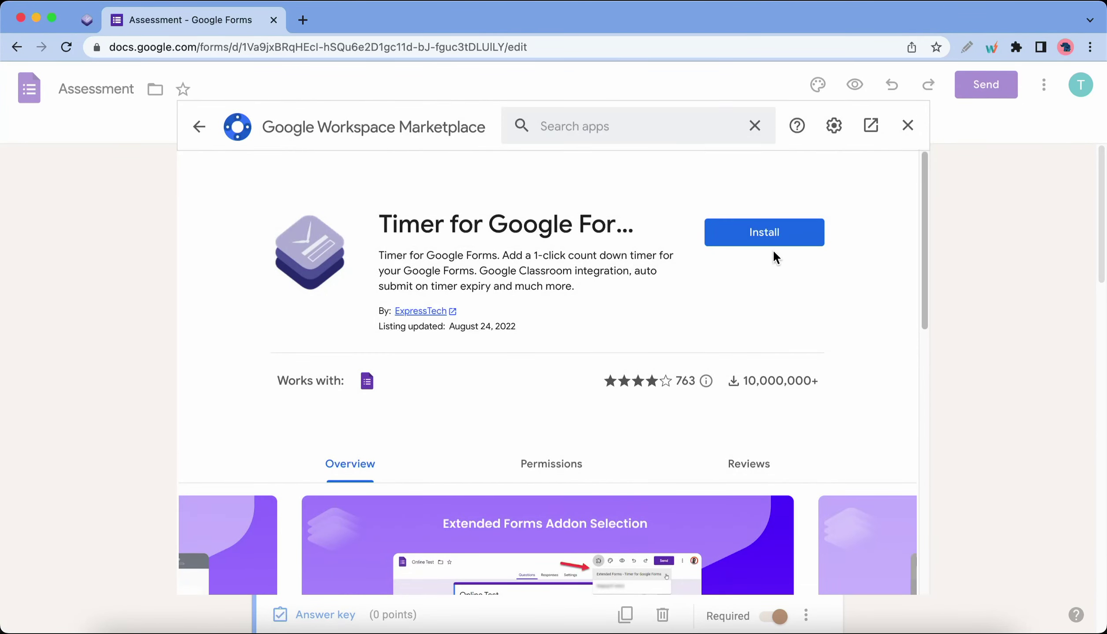
# - Install the Timer for Google Forms add-on with the existing Google account, allow its requested permissions, and return to the form
pyautogui.click(777, 247)
pyautogui.click(648, 436)
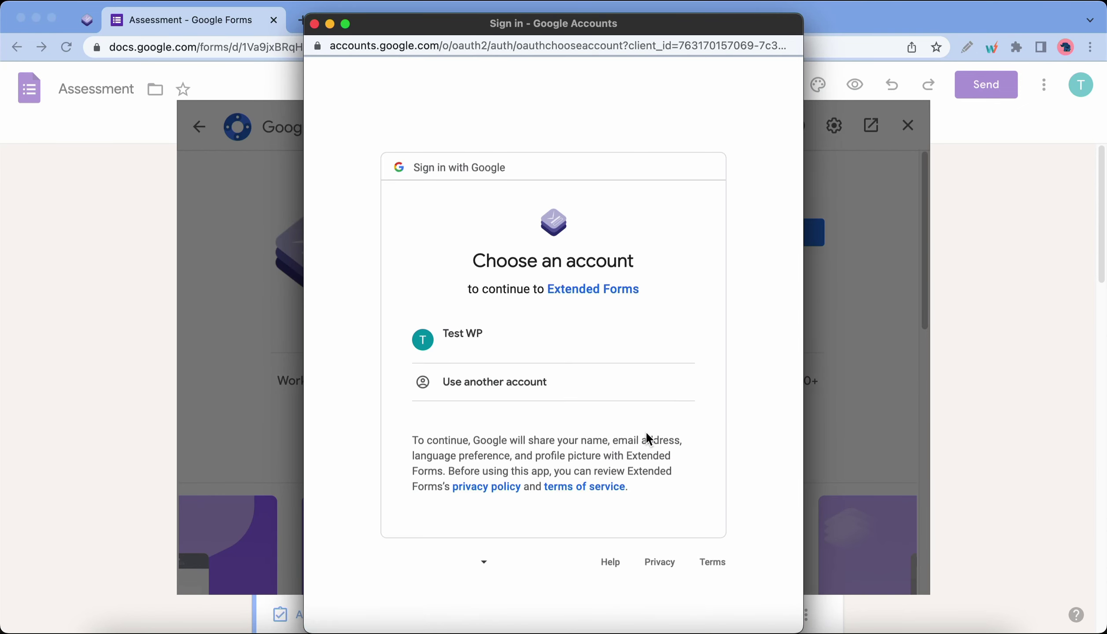
pyautogui.click(579, 333)
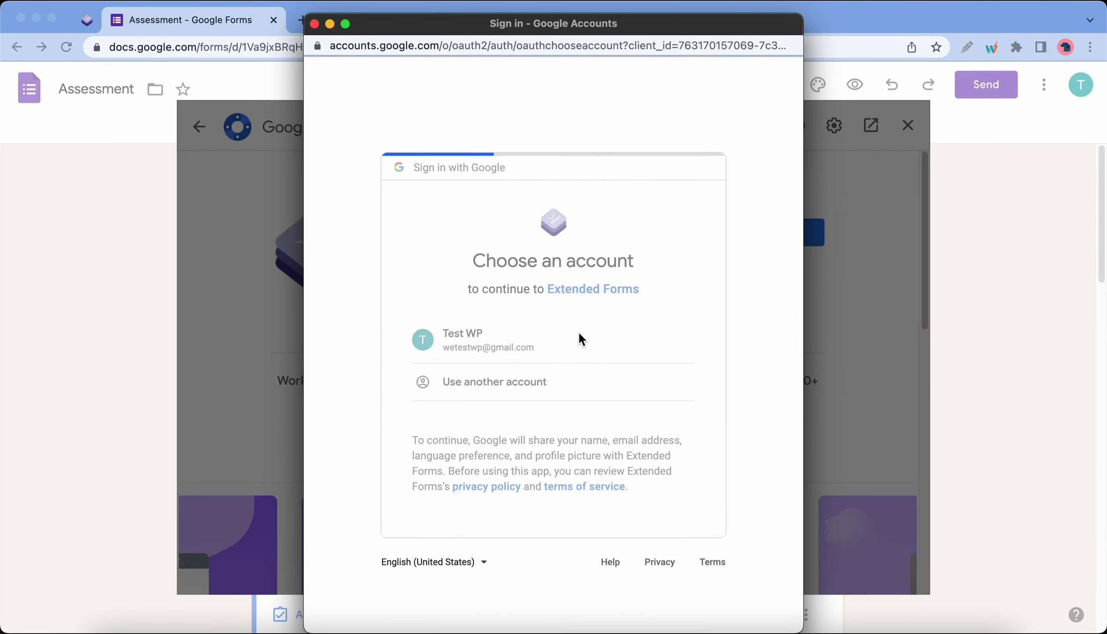
pyautogui.scroll(-5, 579, 332)
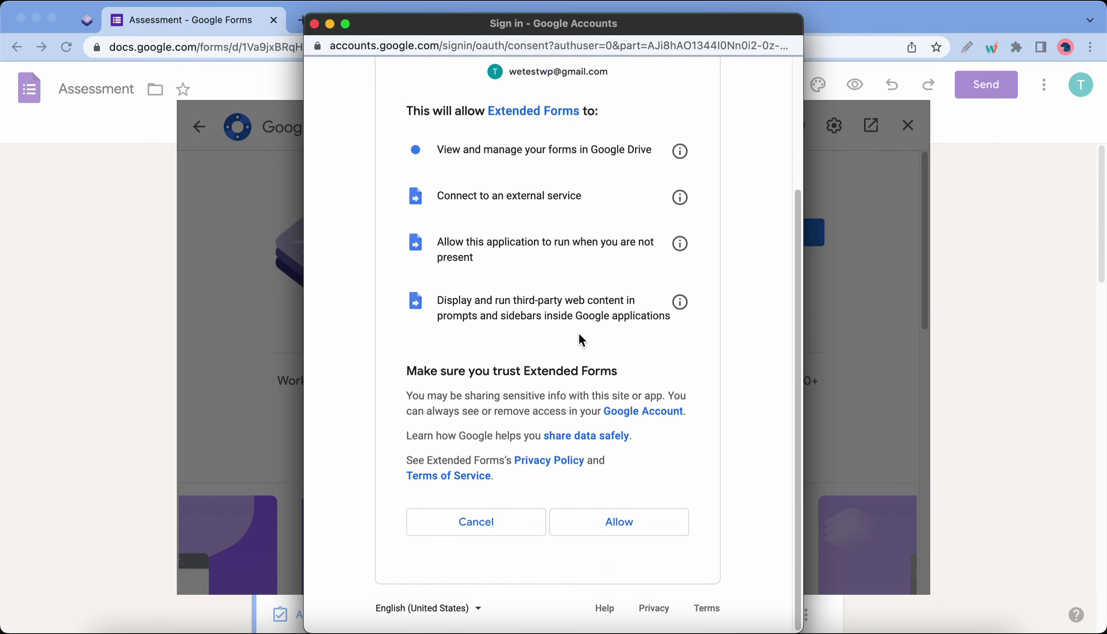
pyautogui.click(610, 519)
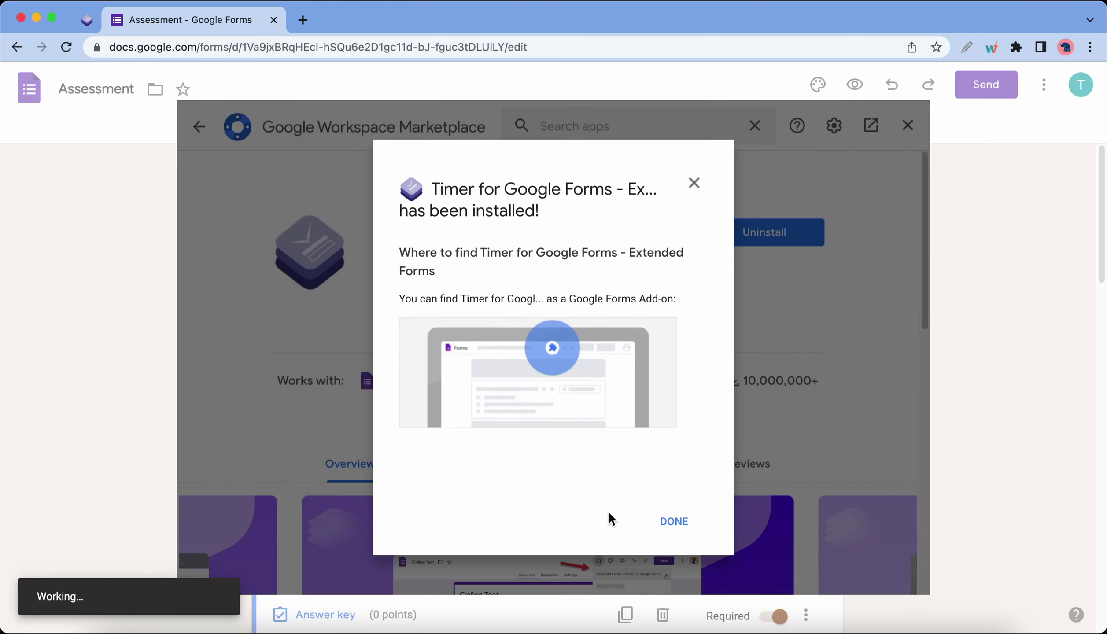
pyautogui.click(672, 522)
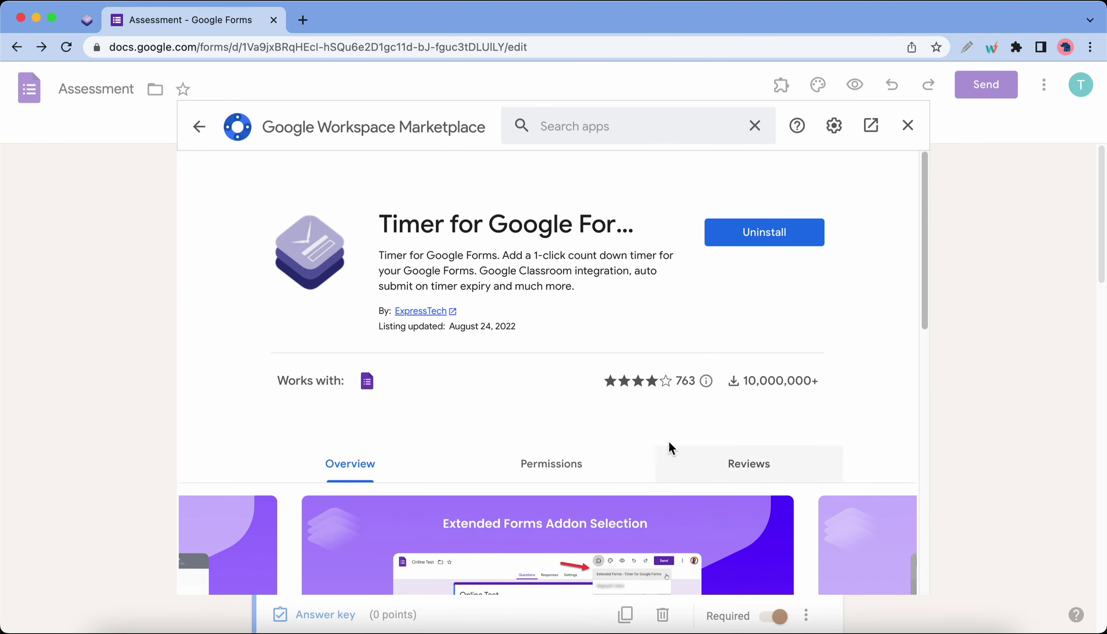
pyautogui.click(908, 126)
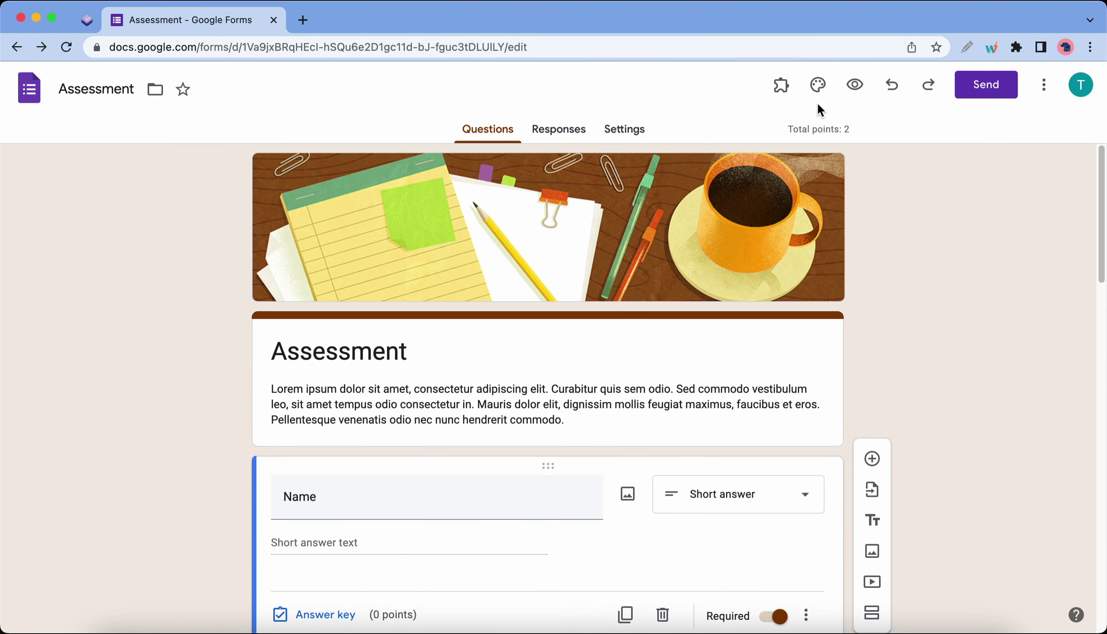
# - Configure the Timer for Google Forms add-on by connecting the form to Extendedforms.io and fixing the flagged one-response-per-respondent setting
pyautogui.click(784, 88)
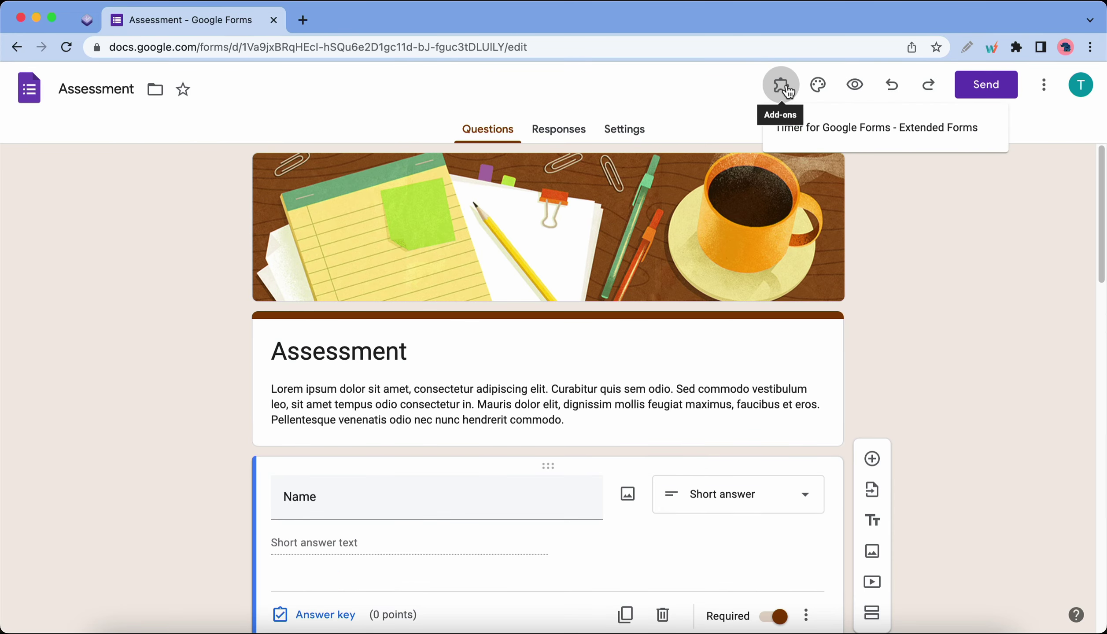
pyautogui.click(826, 128)
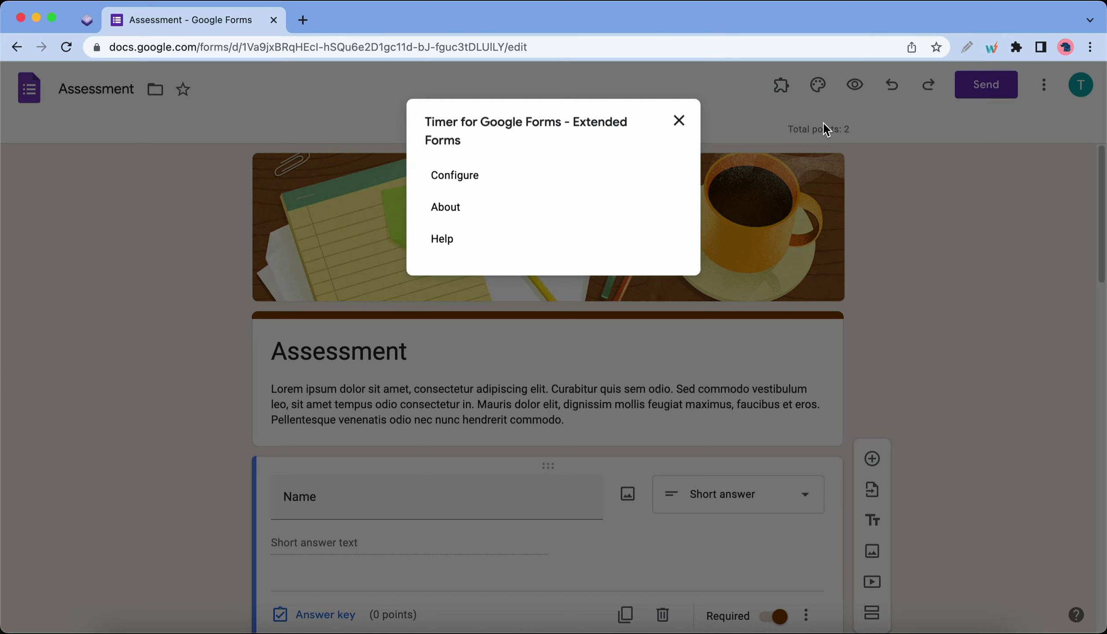
pyautogui.click(448, 175)
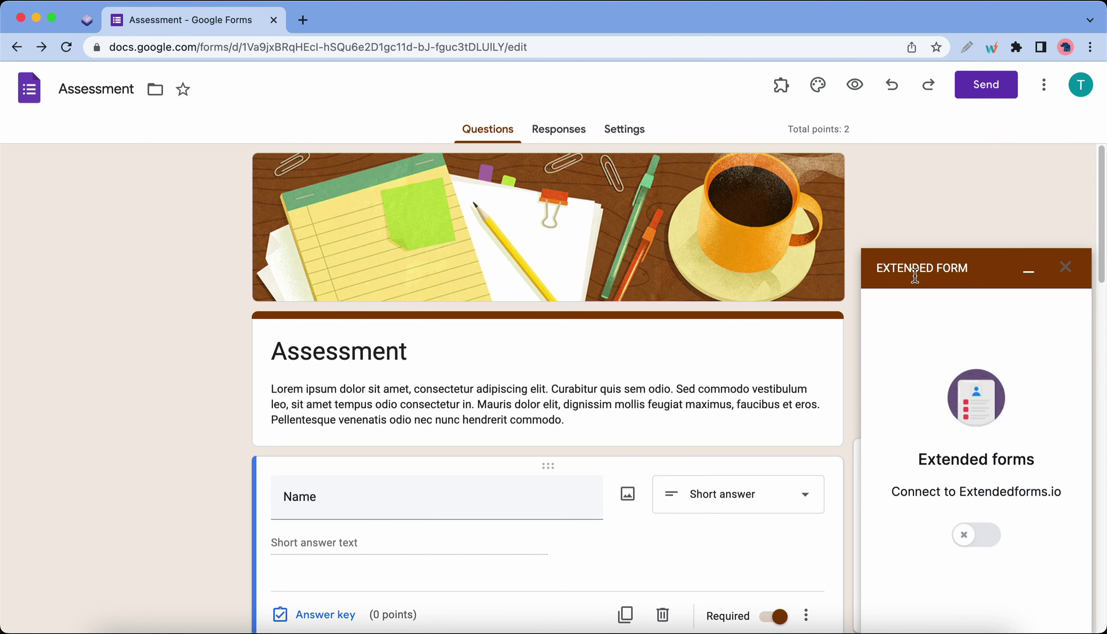
pyautogui.click(971, 524)
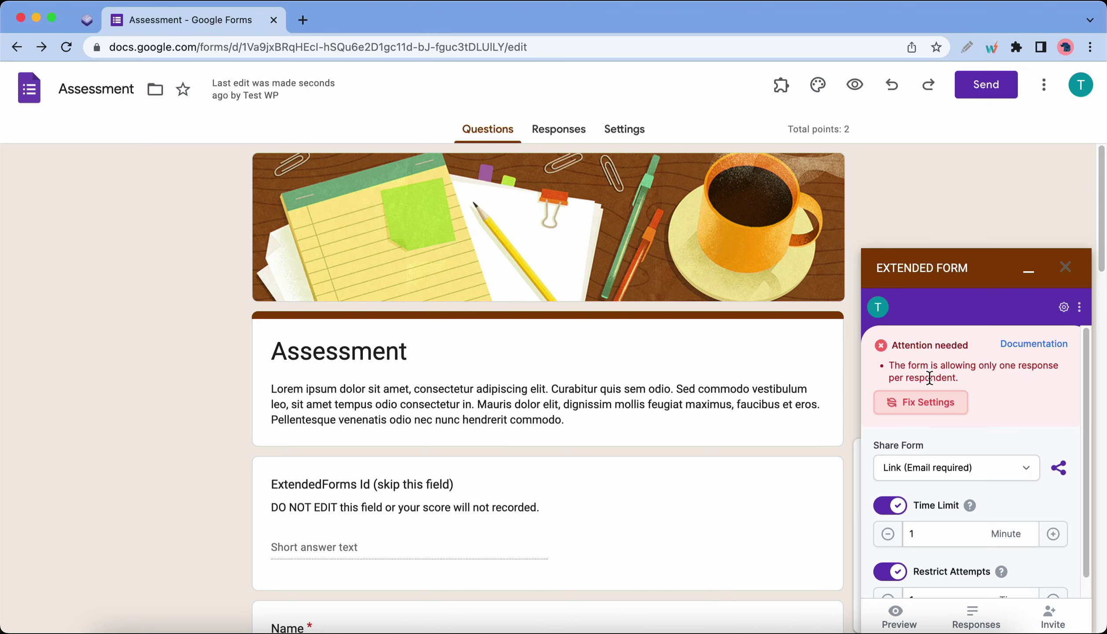
pyautogui.click(940, 402)
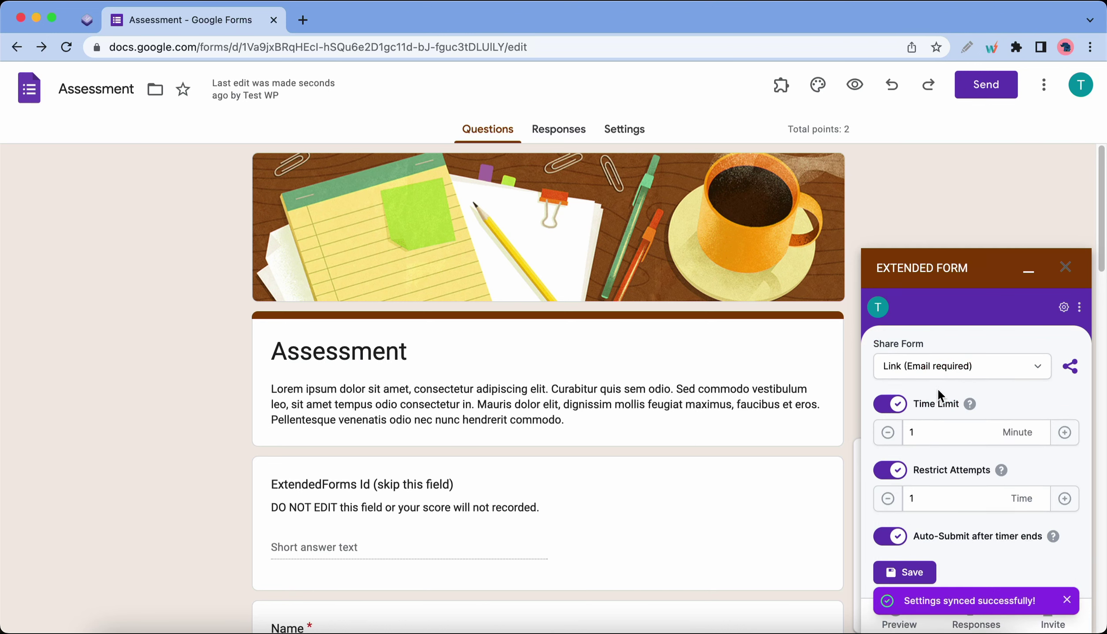
pyautogui.click(1043, 375)
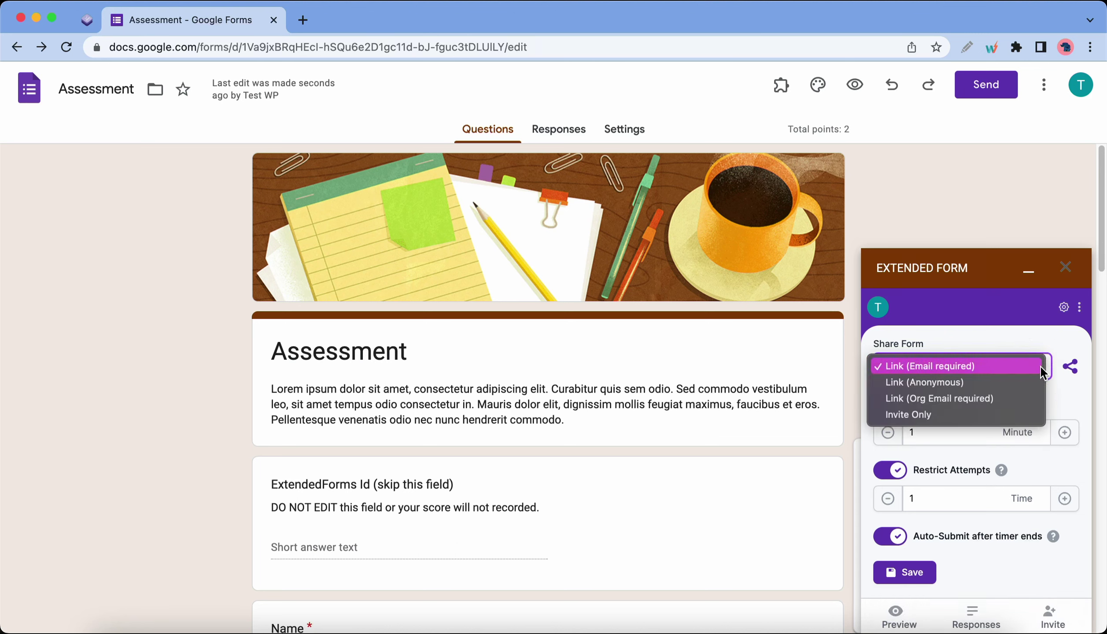
pyautogui.click(966, 382)
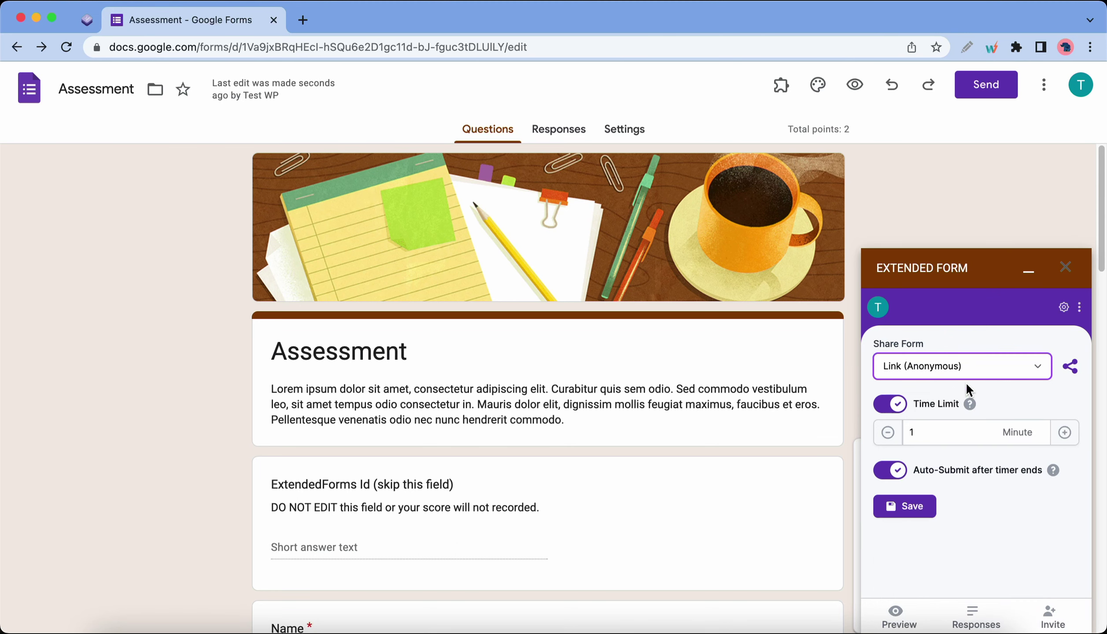
pyautogui.click(1011, 375)
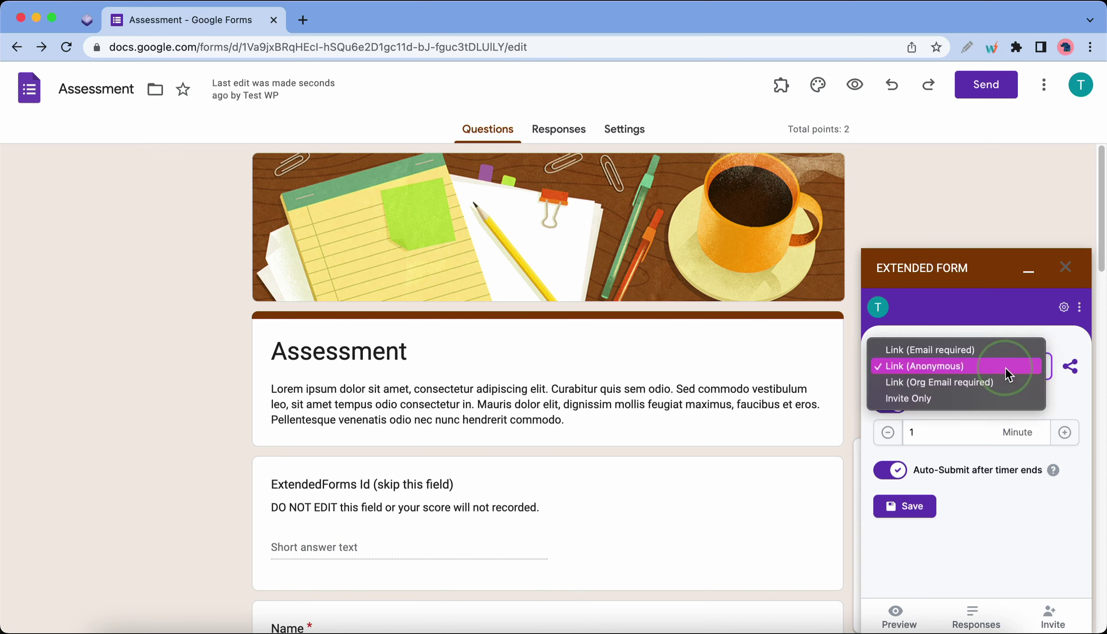
pyautogui.click(978, 352)
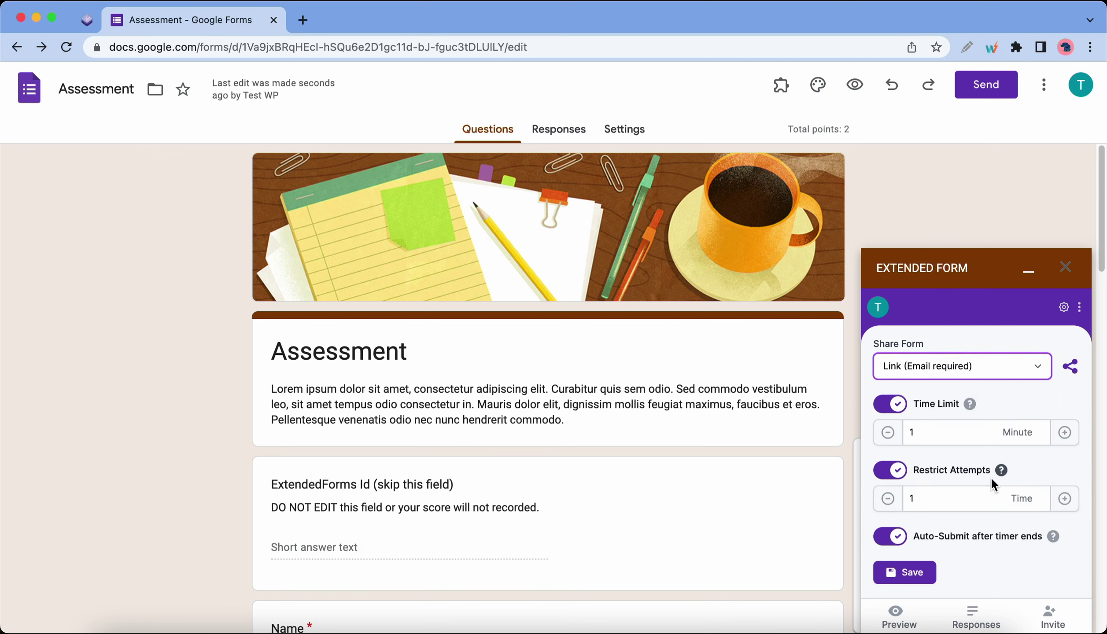
# - Set the add-on's form sharing mode to Link (Anonymous) and save the settings
pyautogui.click(984, 371)
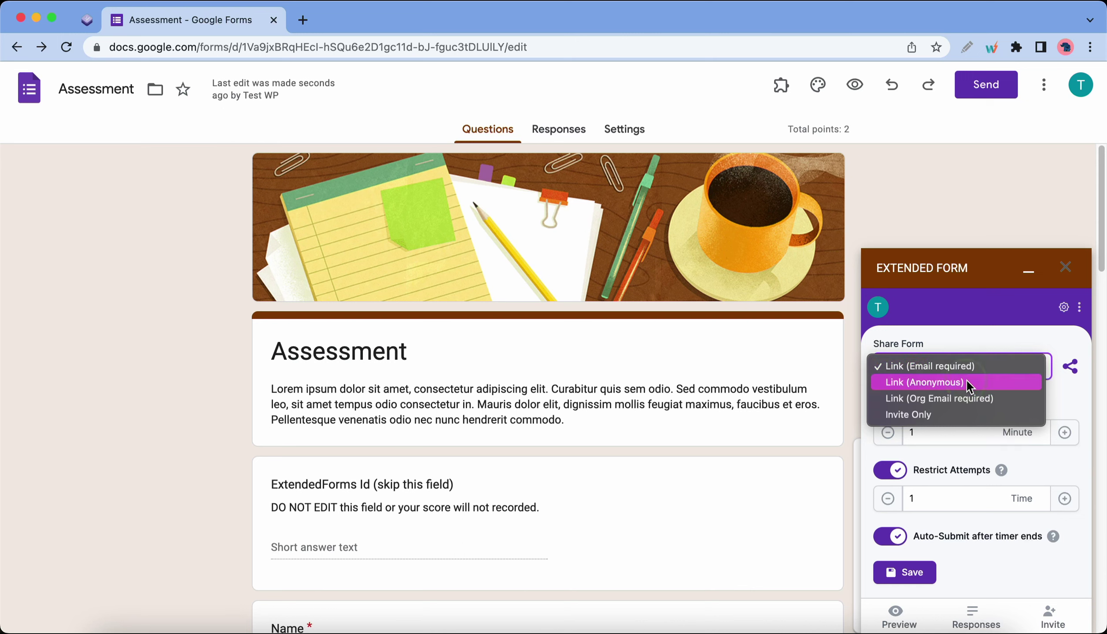
pyautogui.click(967, 380)
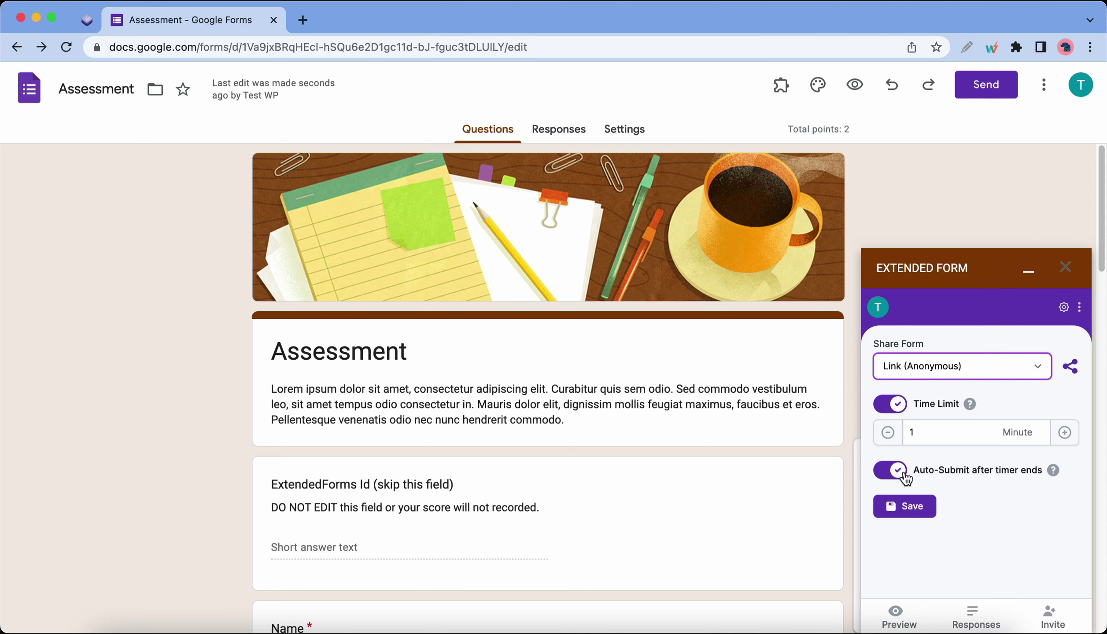
pyautogui.click(908, 507)
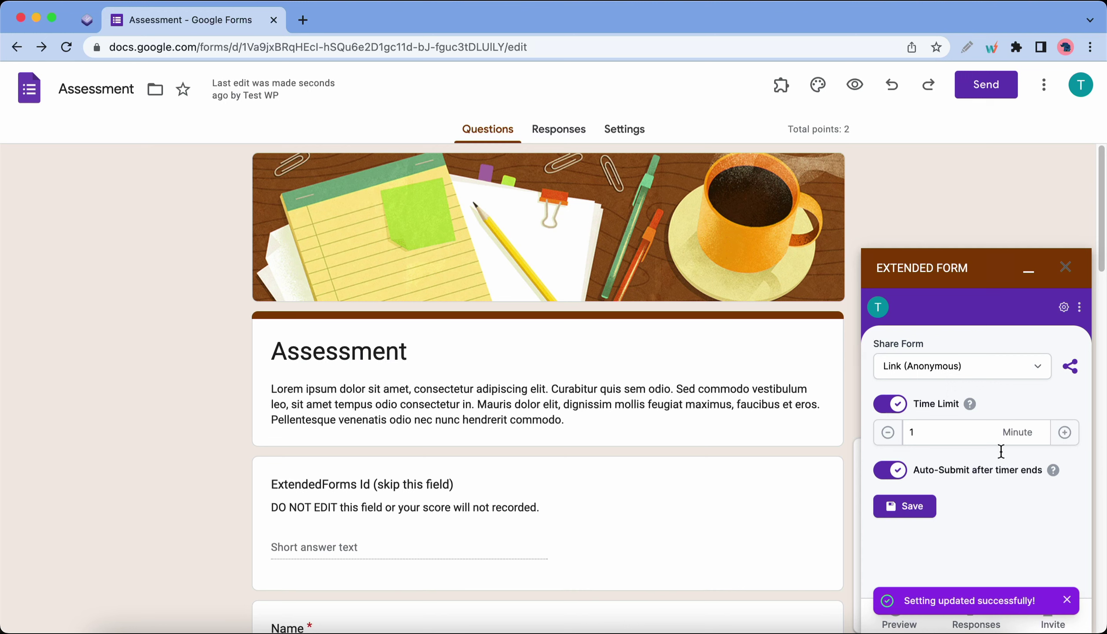
# - Copy the form's share link, try out the timed assessment in a new browser tab, and close that tab
pyautogui.click(1074, 372)
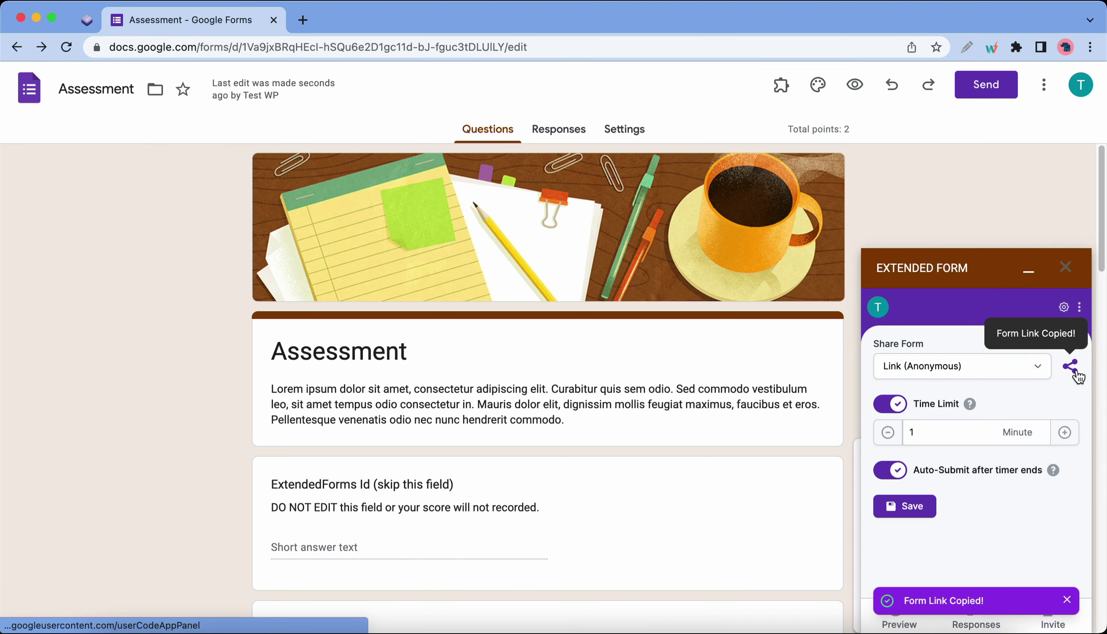
pyautogui.click(303, 20)
pyautogui.press('super+v')
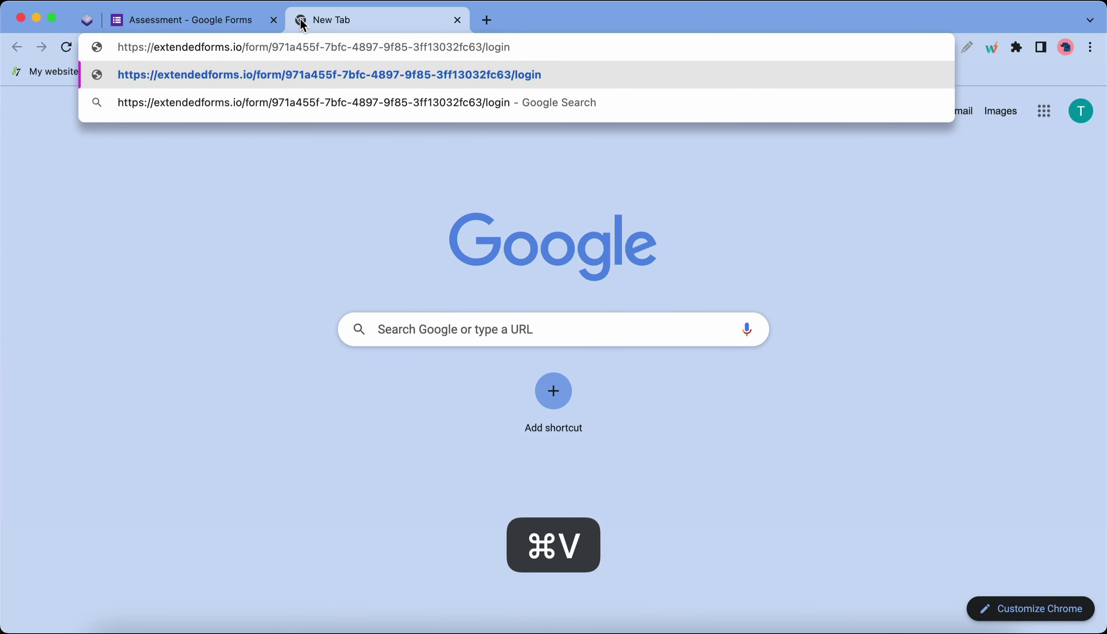
pyautogui.press('Return')
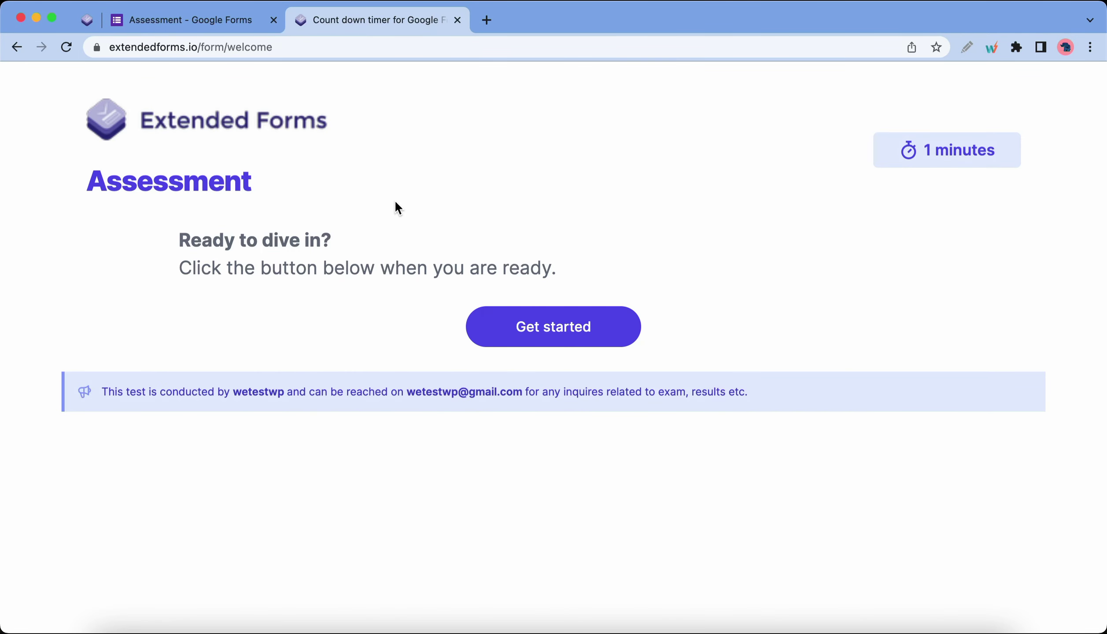
pyautogui.click(528, 323)
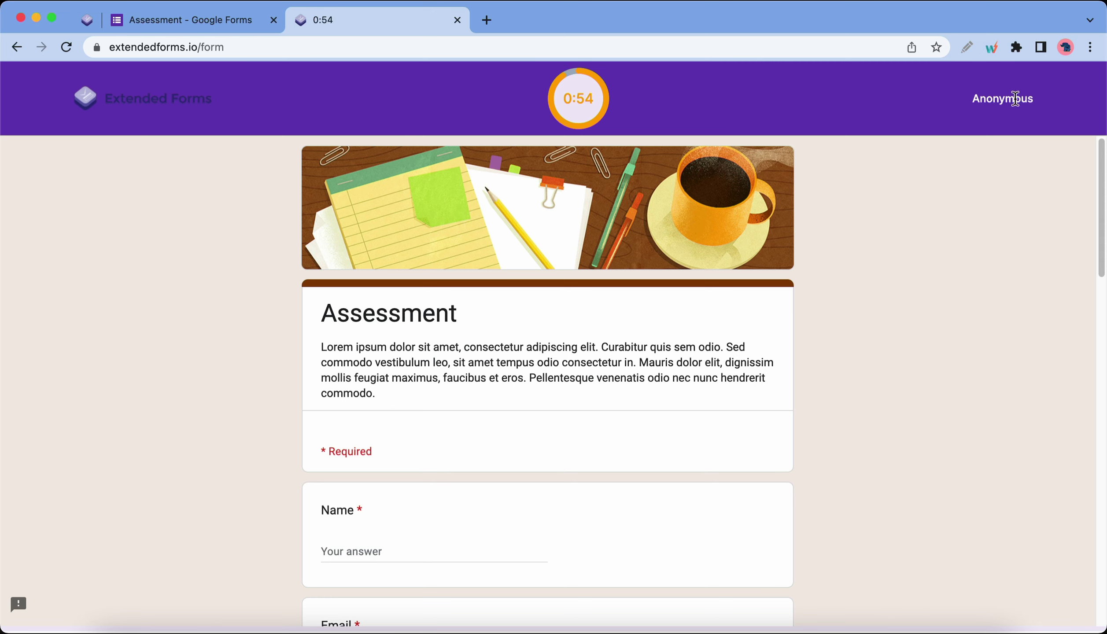
pyautogui.click(456, 20)
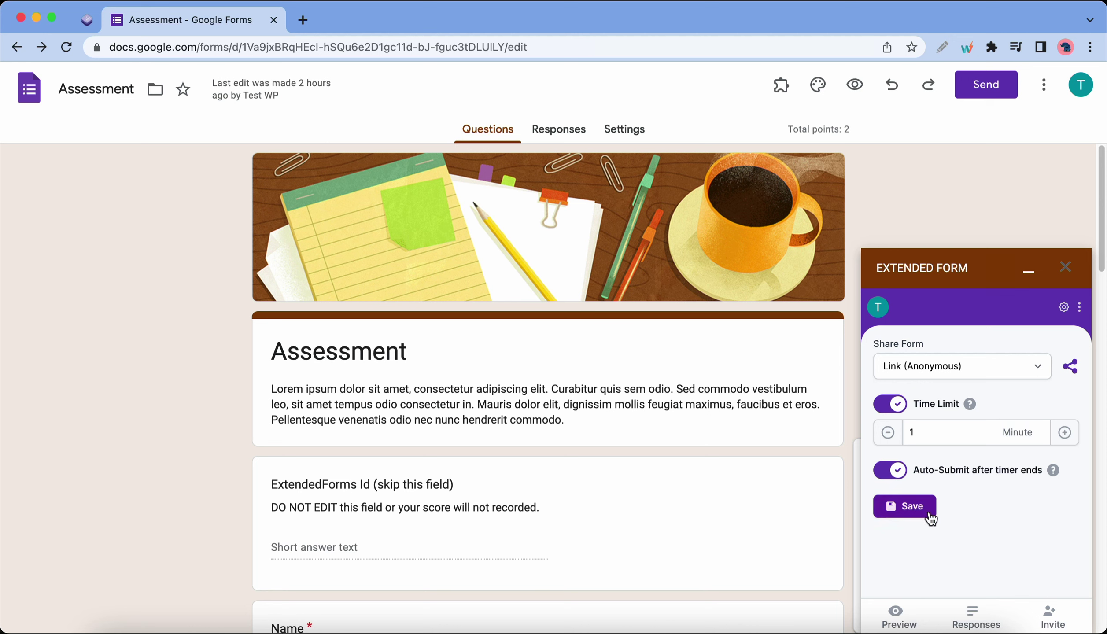
# - Open the Assessment form's responses page in Extended Forms, turn on Hide Email ID in its form settings, and save
pyautogui.click(972, 618)
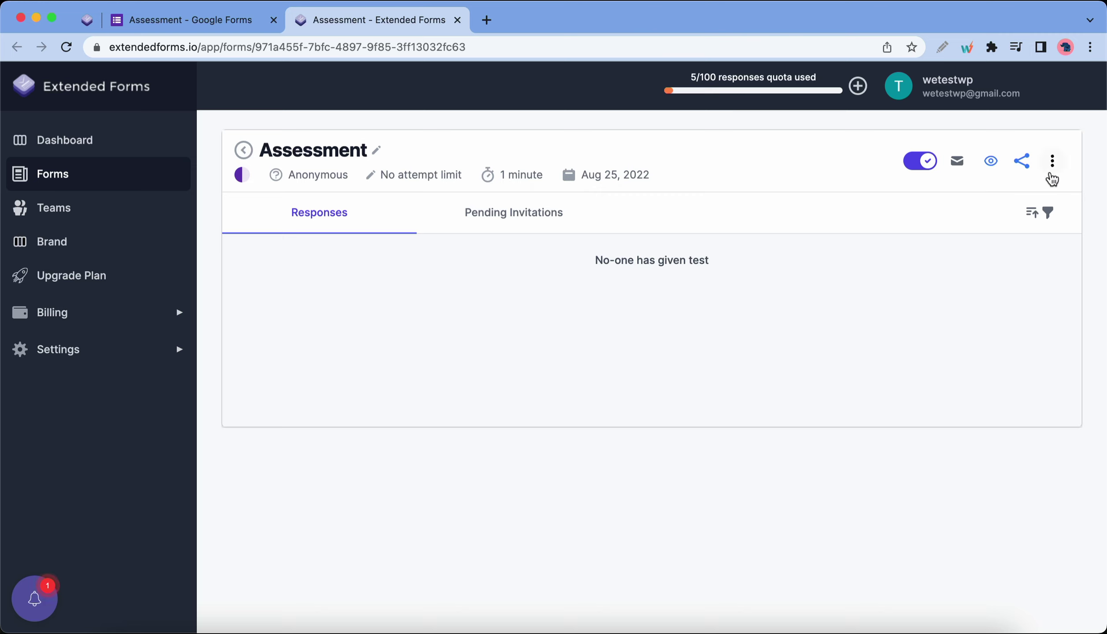
pyautogui.click(1053, 163)
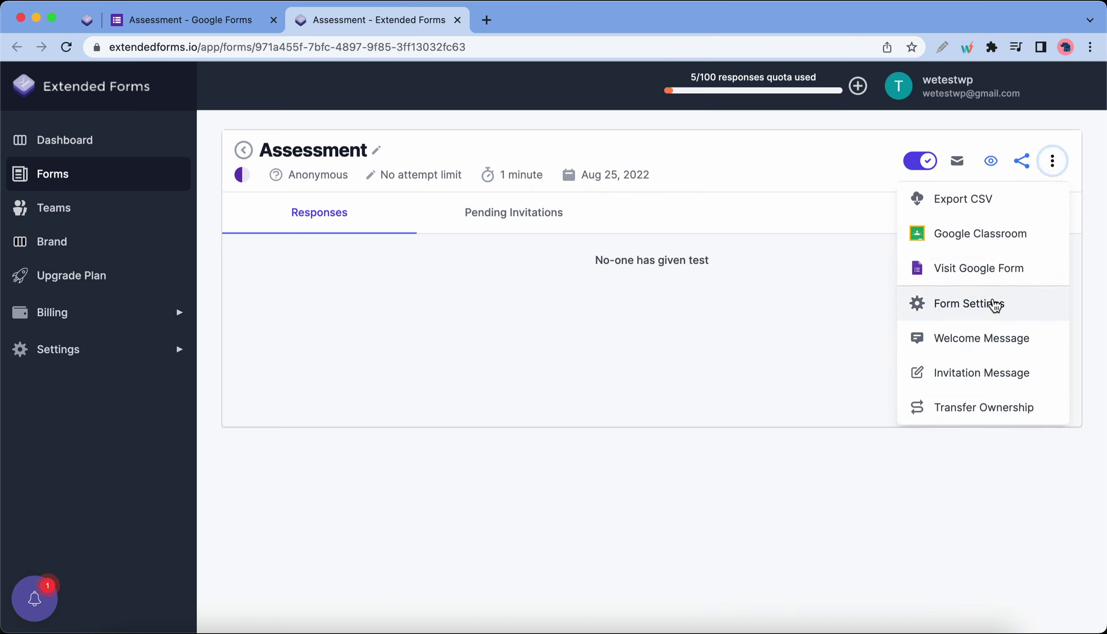
pyautogui.click(990, 305)
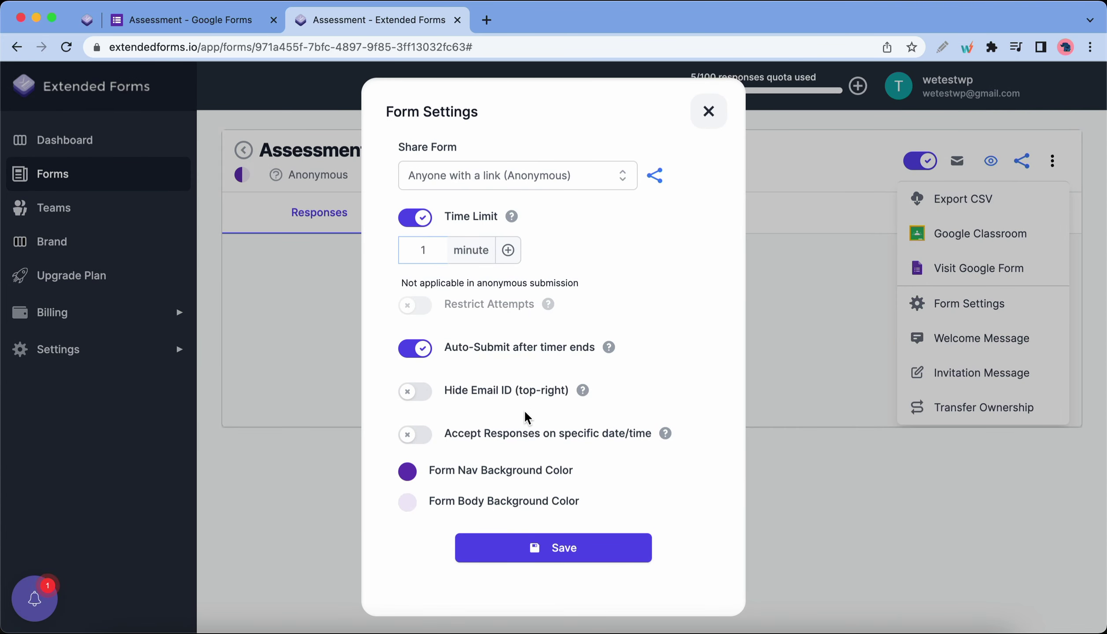
pyautogui.click(416, 393)
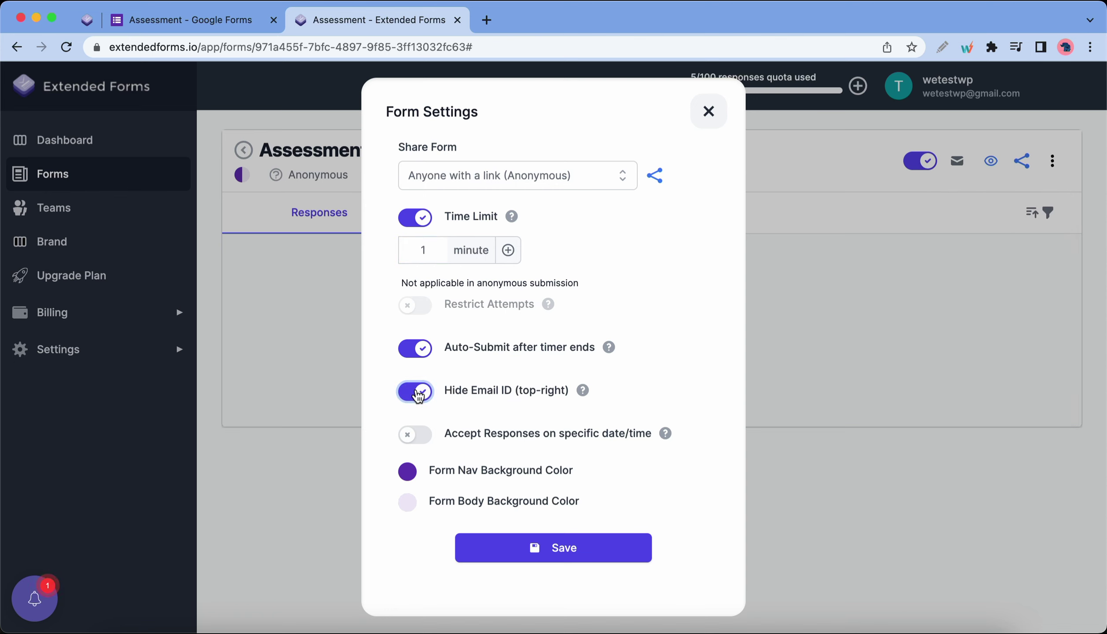
pyautogui.click(566, 556)
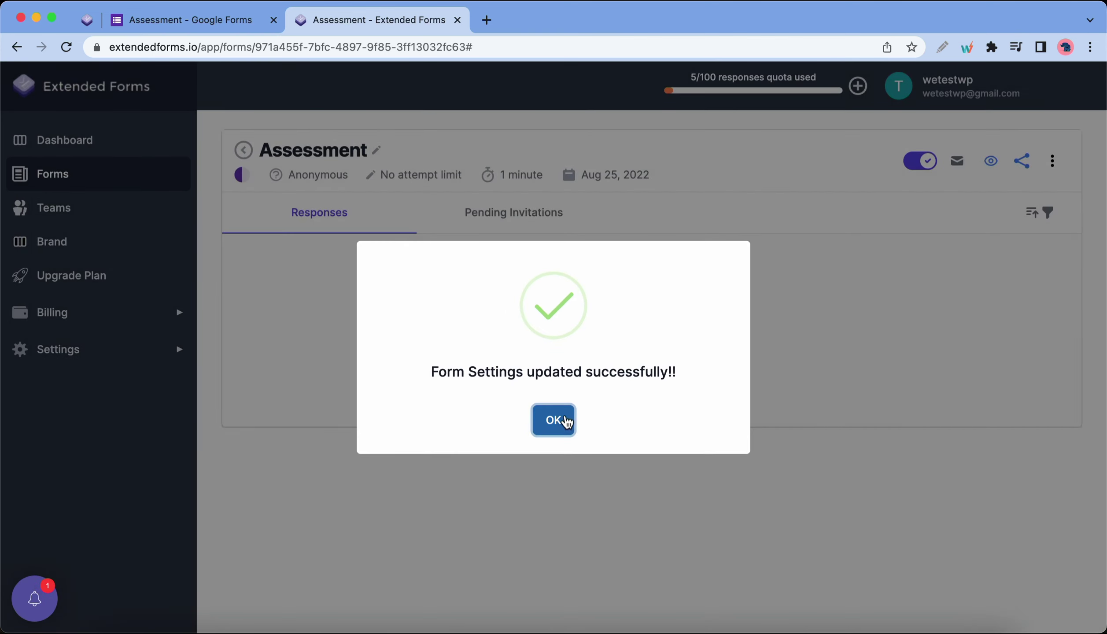
pyautogui.click(554, 420)
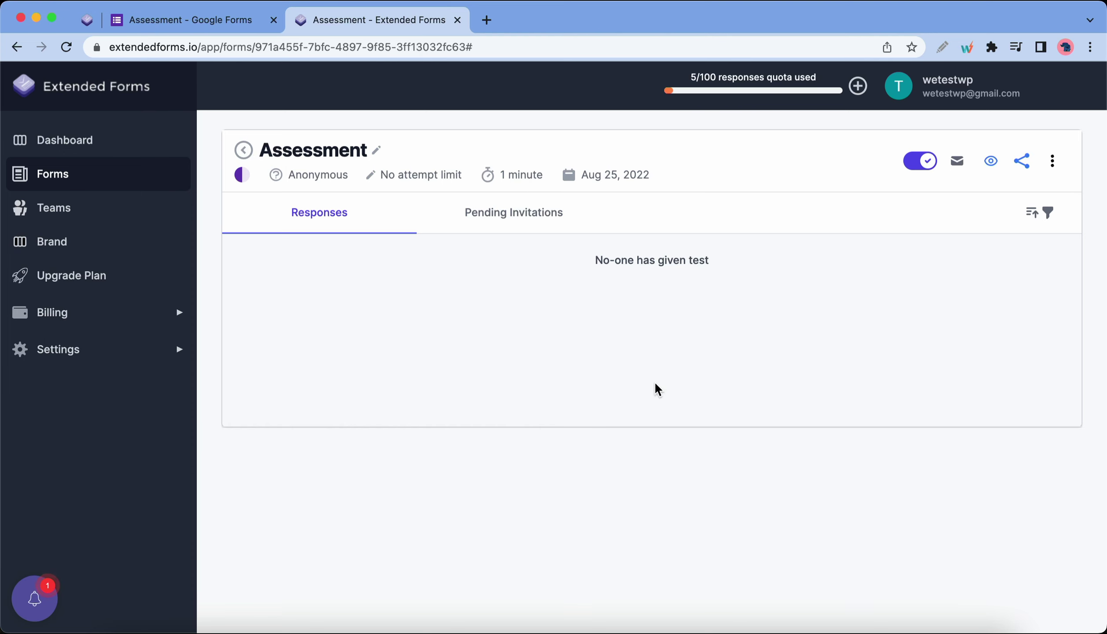
# - View the form's email invitation dialog, close it without sending, and copy the form's share link
pyautogui.click(953, 170)
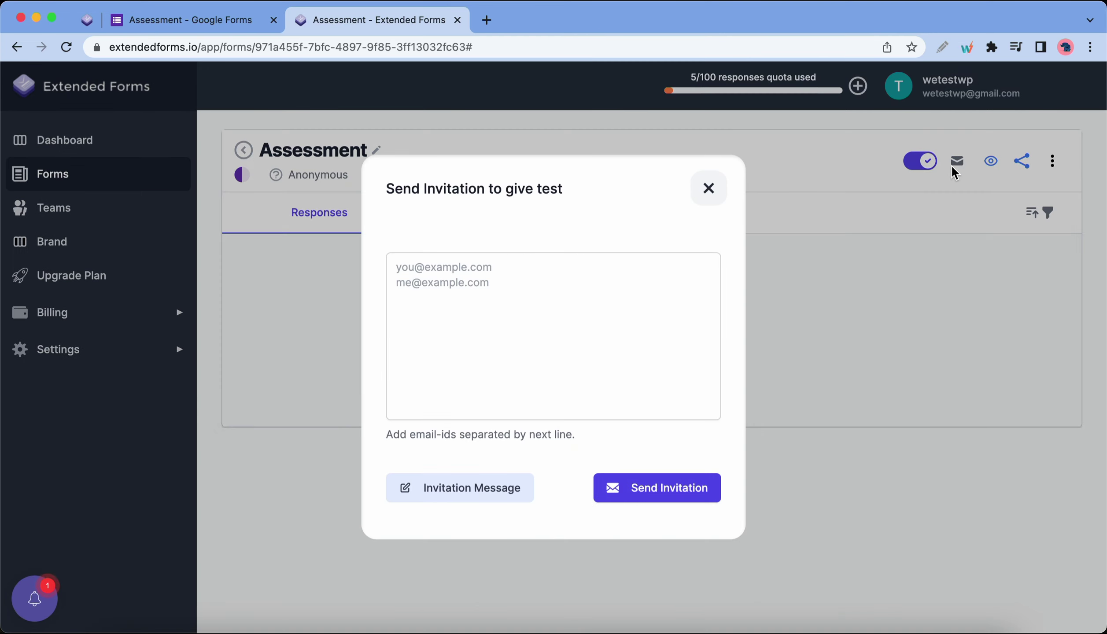
pyautogui.click(710, 192)
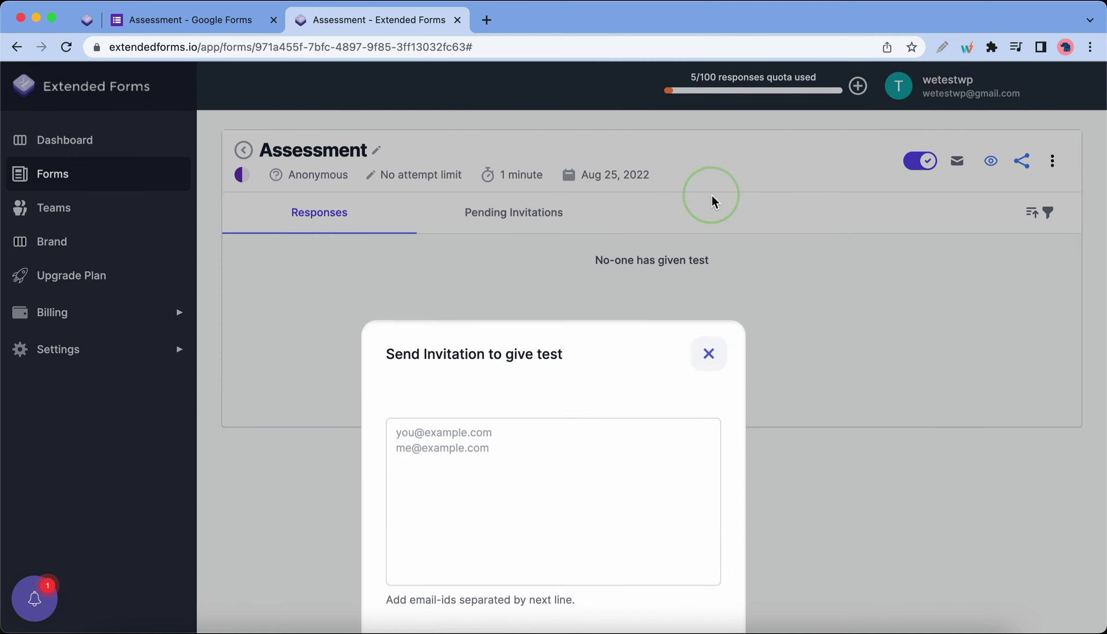
pyautogui.click(1013, 161)
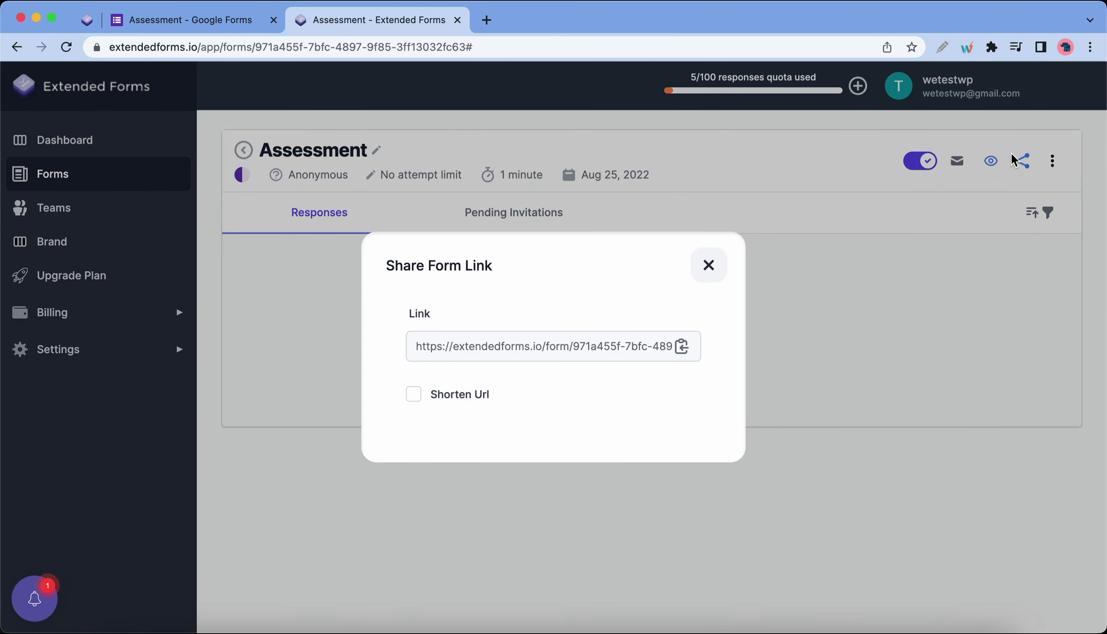
pyautogui.click(682, 346)
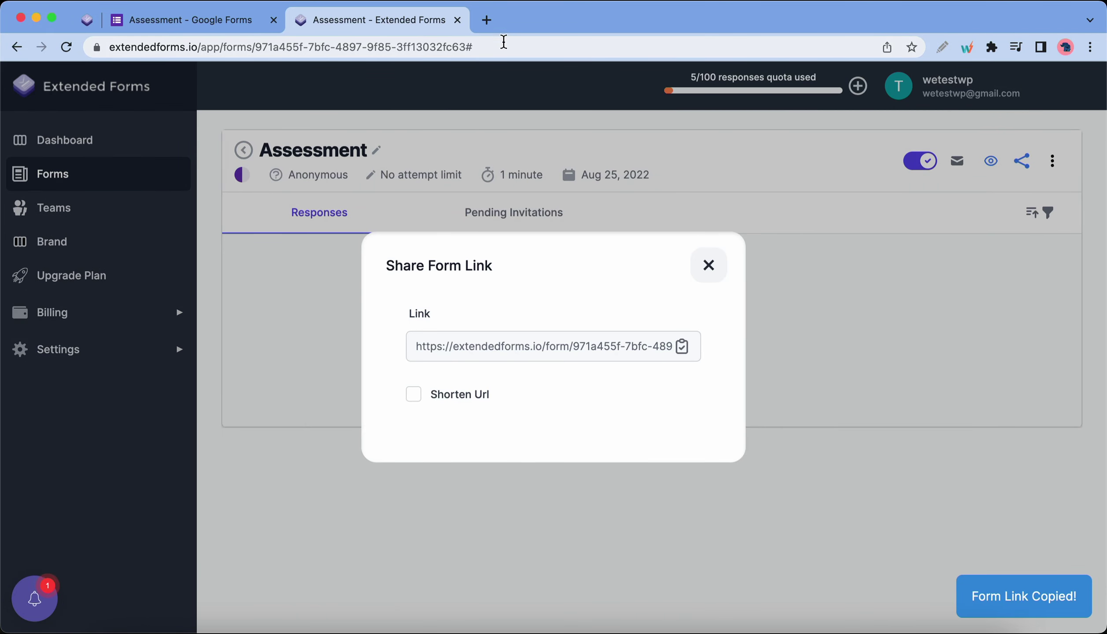
# - Load the copied share link in a new browser tab and start the timed assessment
pyautogui.click(486, 20)
pyautogui.press('cmd+v')
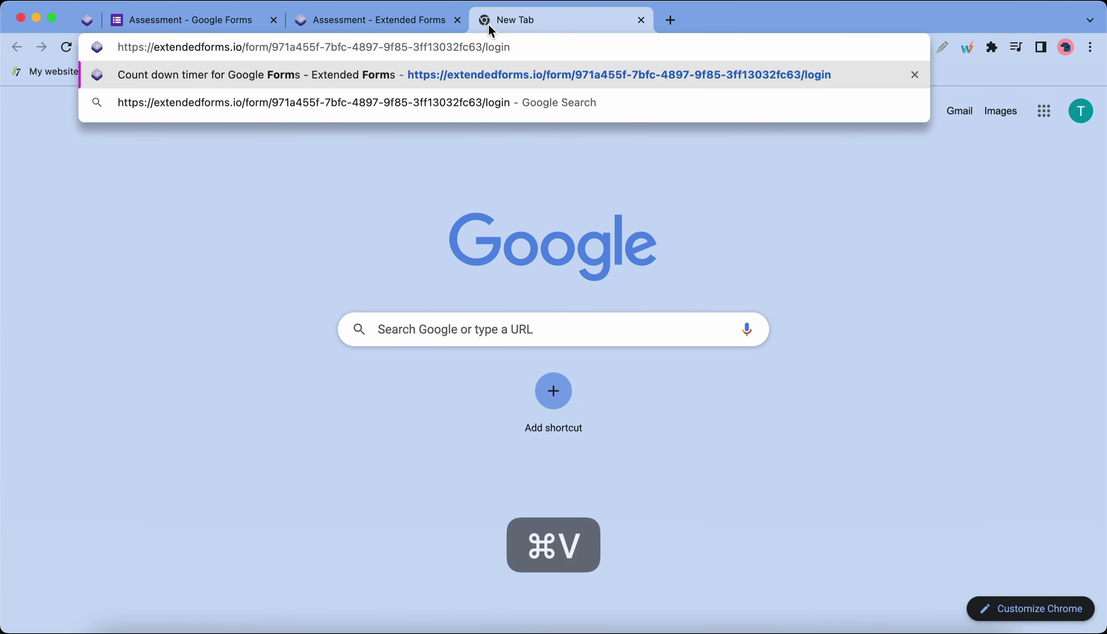
pyautogui.press('Return')
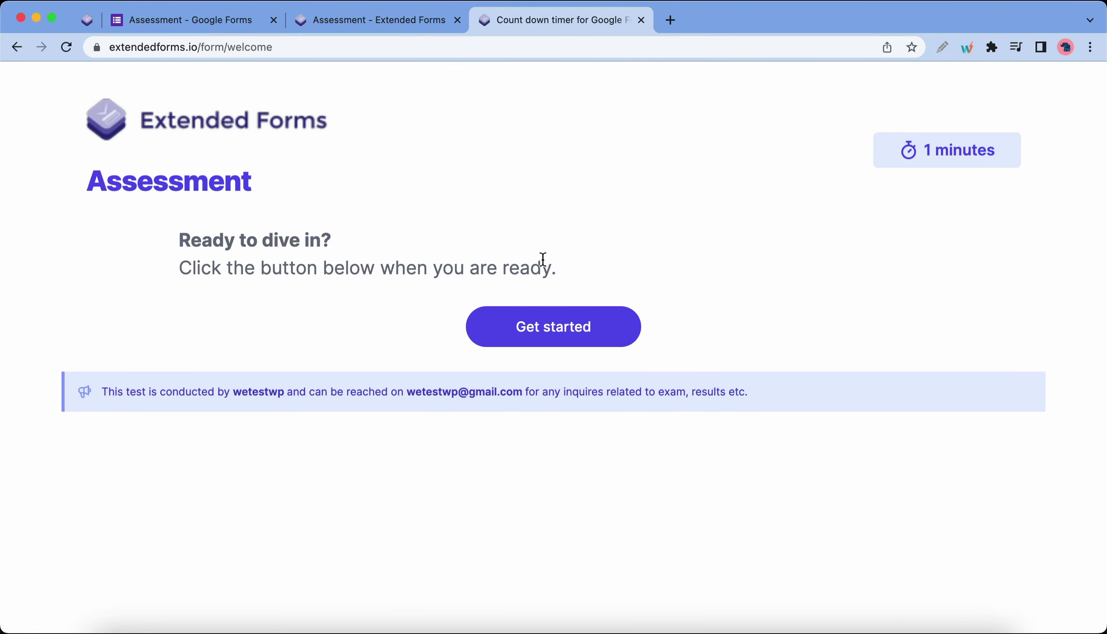
pyautogui.click(561, 324)
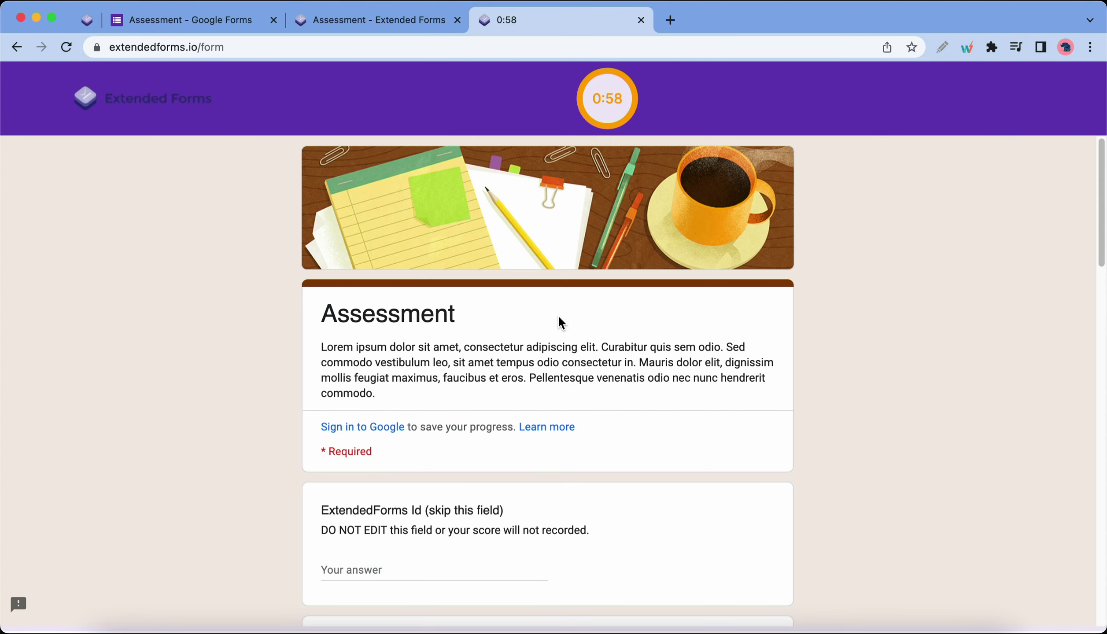